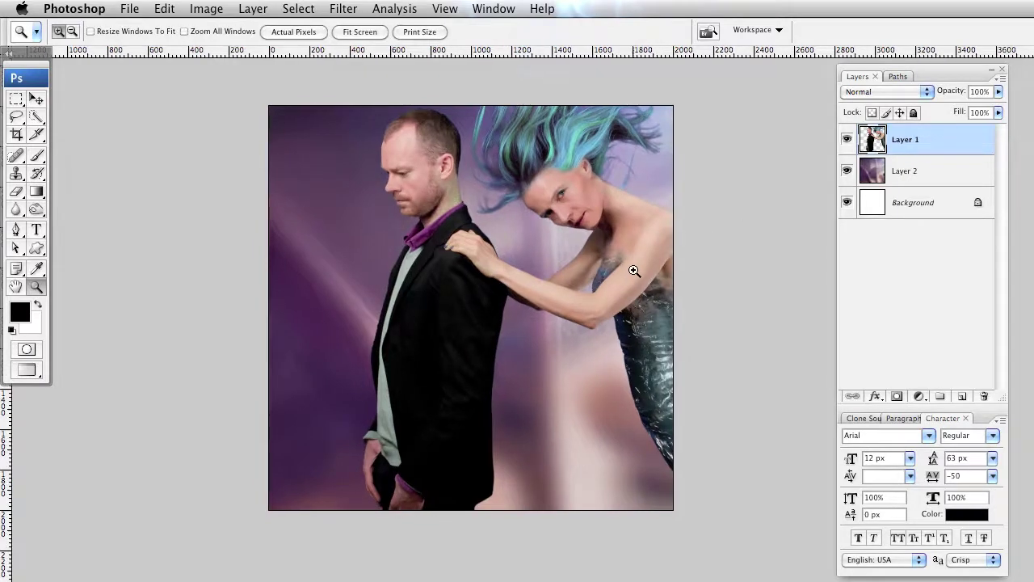
# - Move the couple on Layer 1 down and slightly sideways so both heads sit inside the canvas
pyautogui.press('v')
pyautogui.scroll(1, 613, 244)
pyautogui.moveTo(613, 244); pyautogui.dragTo(637, 309)
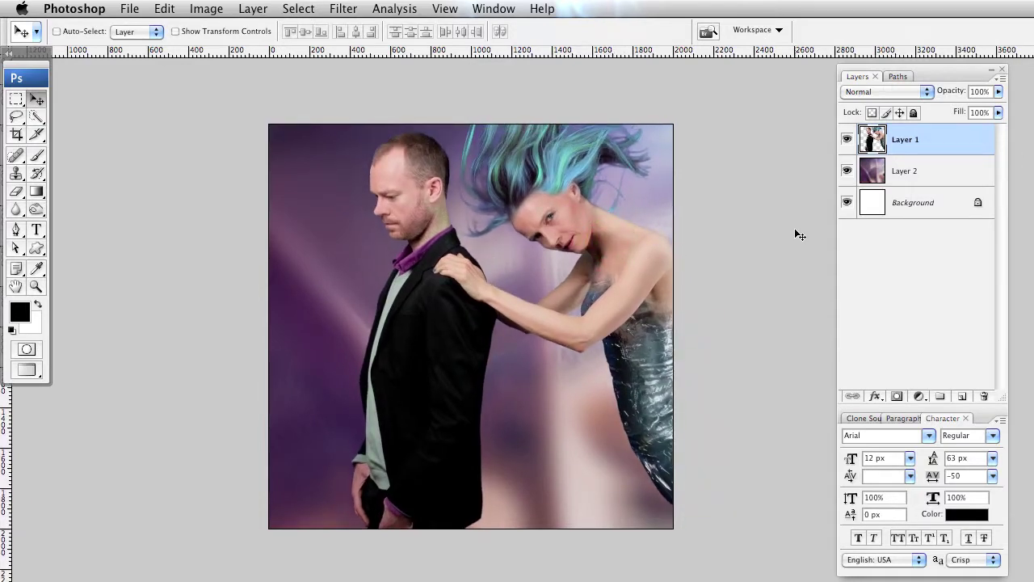
pyautogui.moveTo(634, 260)
pyautogui.mouseDown()
pyautogui.moveTo(634, 295)
pyautogui.moveTo(630, 272)
pyautogui.mouseUp()
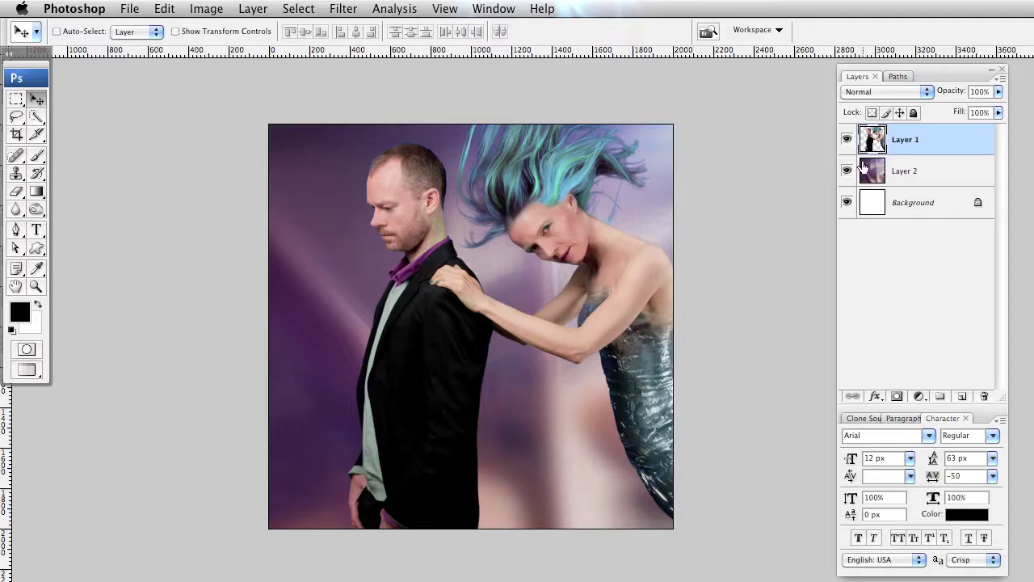
# - Scale Layer 1 down to 9.1% with Free Transform, placing the couple near the canvas's right edge
pyautogui.press('super+t')
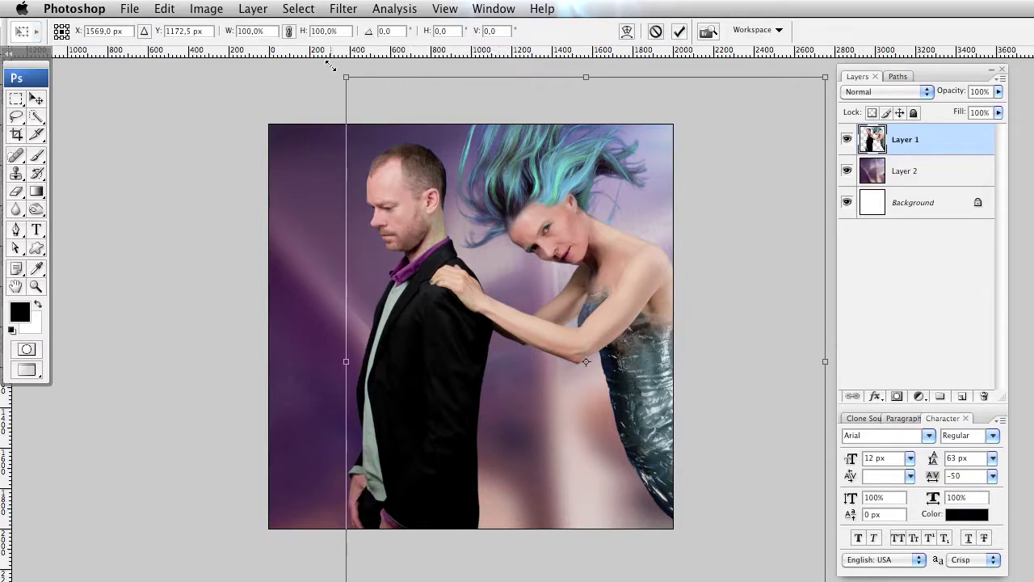
pyautogui.scroll(1, 346, 75)
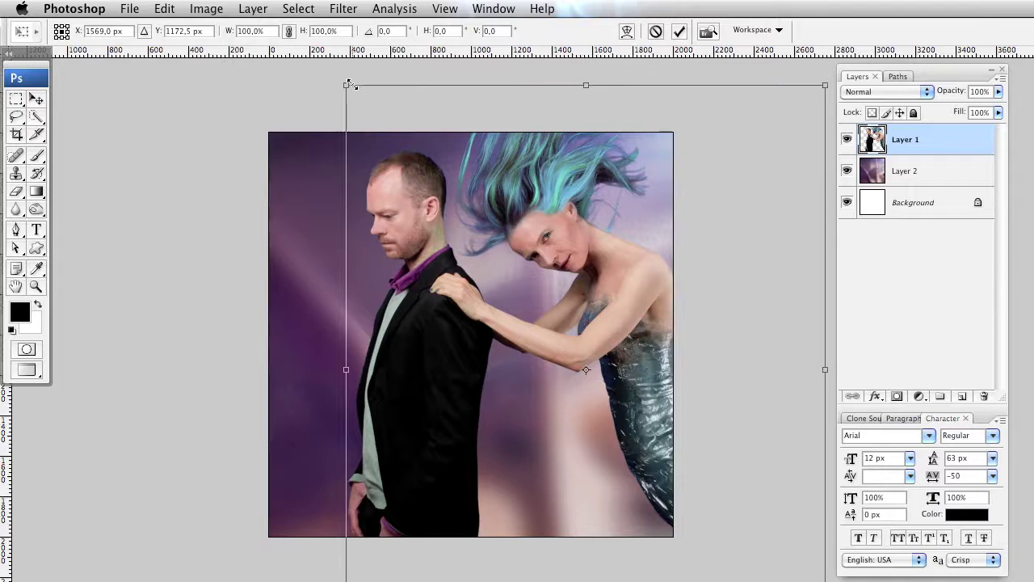
pyautogui.click(347, 85)
pyautogui.moveTo(348, 84); pyautogui.dragTo(555, 335)
pyautogui.moveTo(606, 367); pyautogui.dragTo(661, 399)
pyautogui.moveTo(598, 347); pyautogui.dragTo(624, 376)
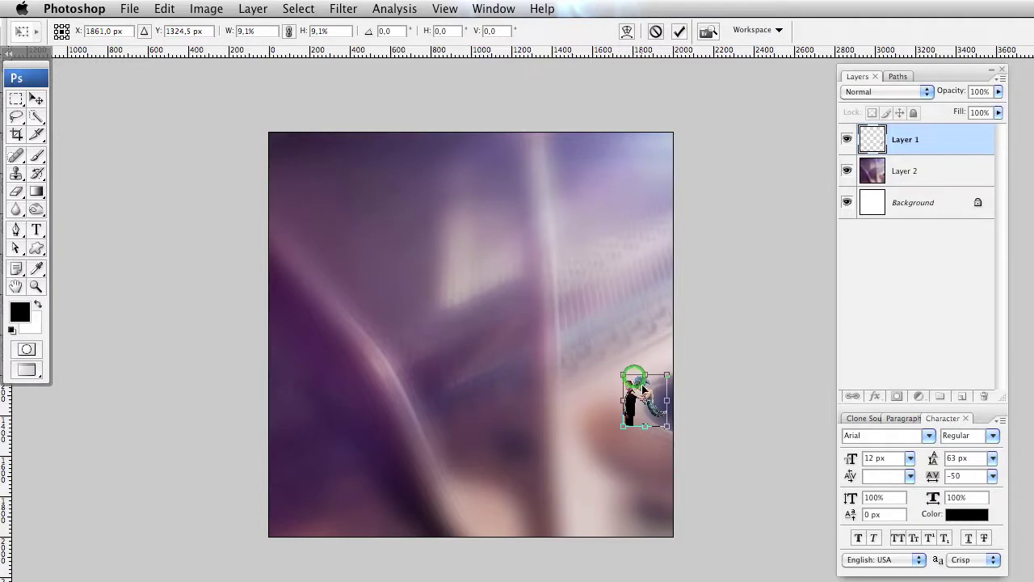
pyautogui.press('Return')
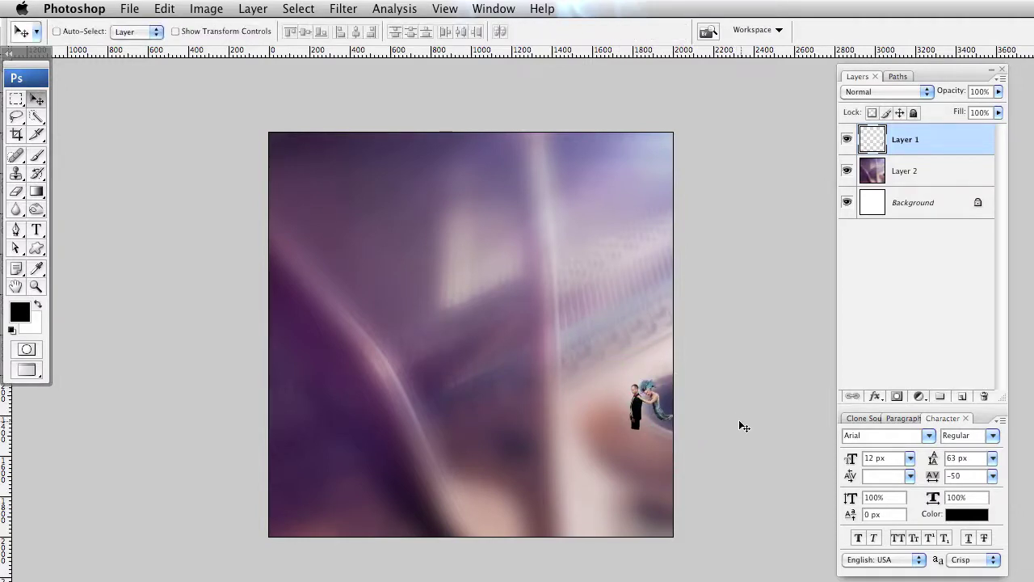
# - Enlarge the tiny couple on Layer 1 until it spans the canvas again, and undo both scalings
pyautogui.hotkey('ctrl', 't')
pyautogui.moveTo(627, 370); pyautogui.dragTo(394, 152)
pyautogui.press('Return')
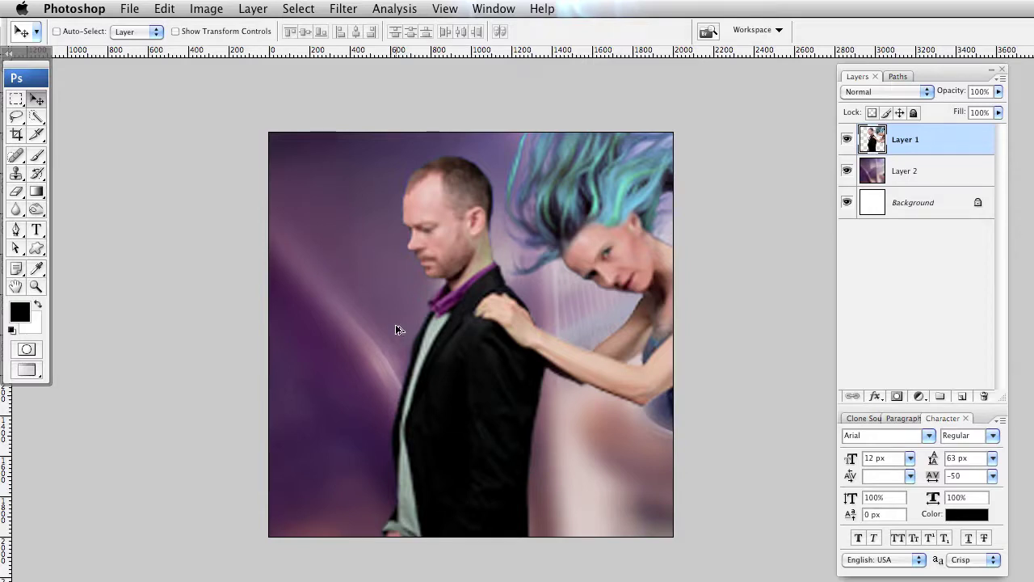
pyautogui.press('super+alt+z')
pyautogui.press('super+alt+z')
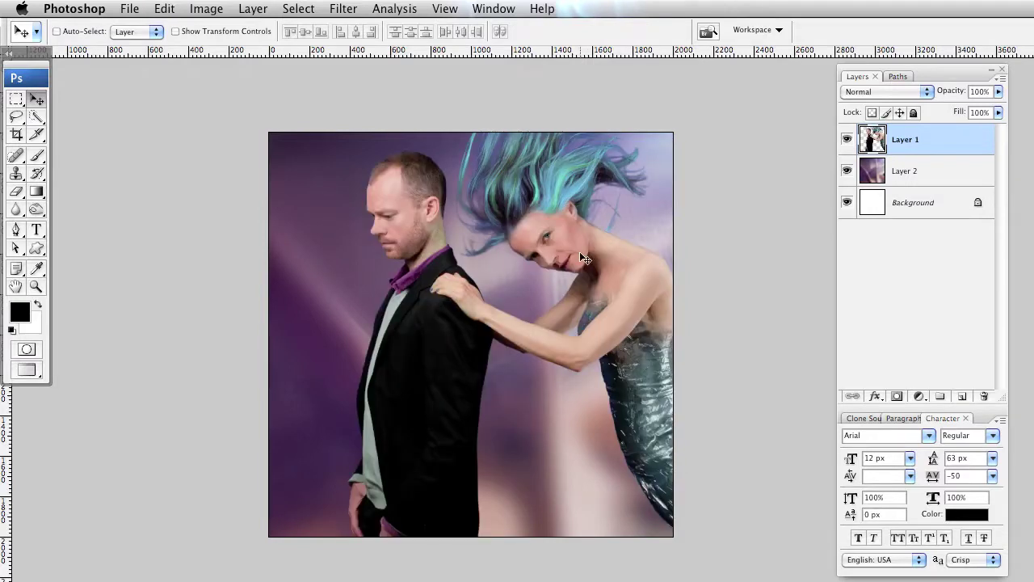
# - Reposition the couple so the man's head touches the upper edge of the canvas
pyautogui.moveTo(568, 245); pyautogui.dragTo(585, 269)
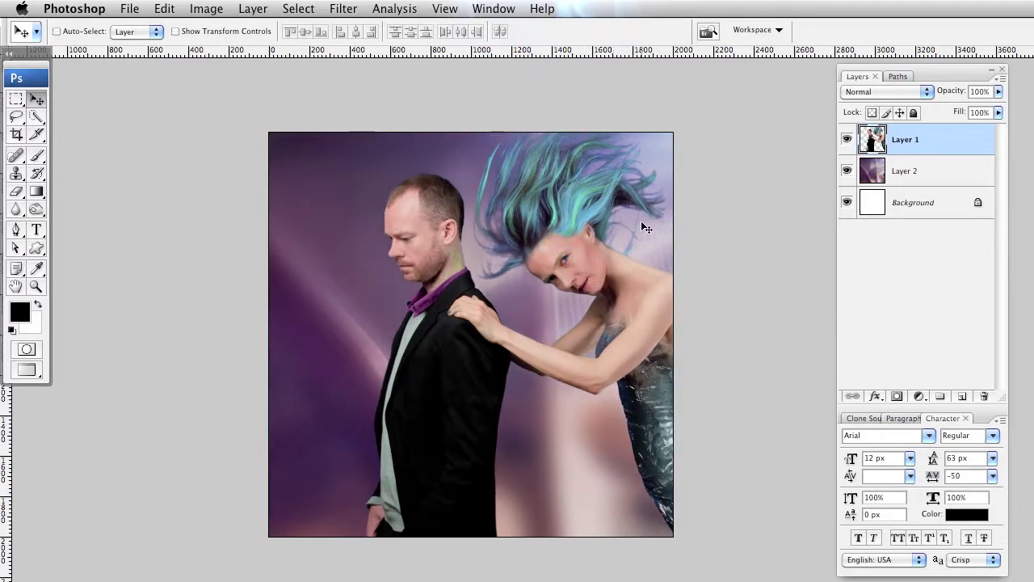
pyautogui.moveTo(545, 229); pyautogui.dragTo(537, 182)
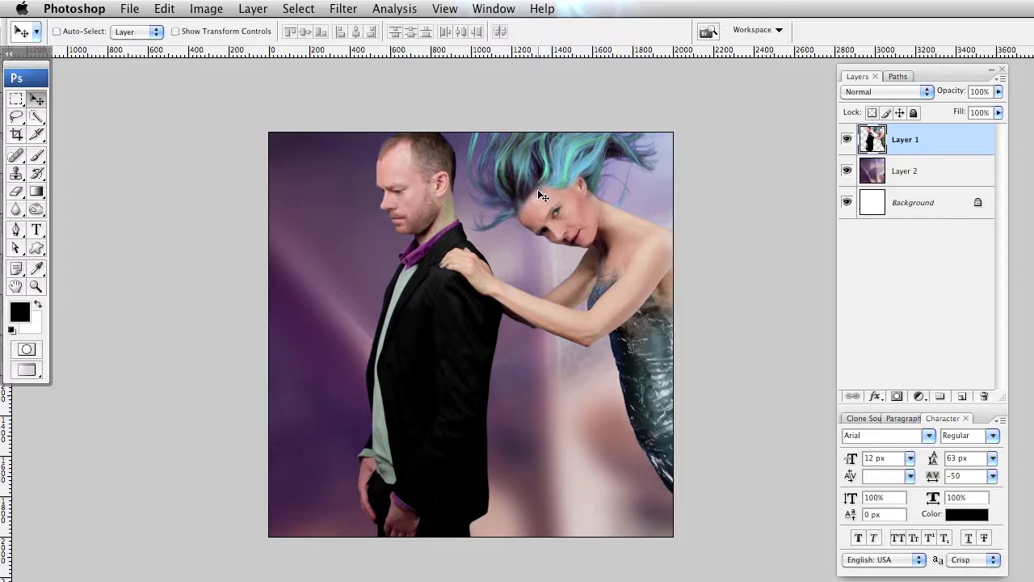
# - Convert Layer 1 to a smart object
pyautogui.rightClick(914, 137)
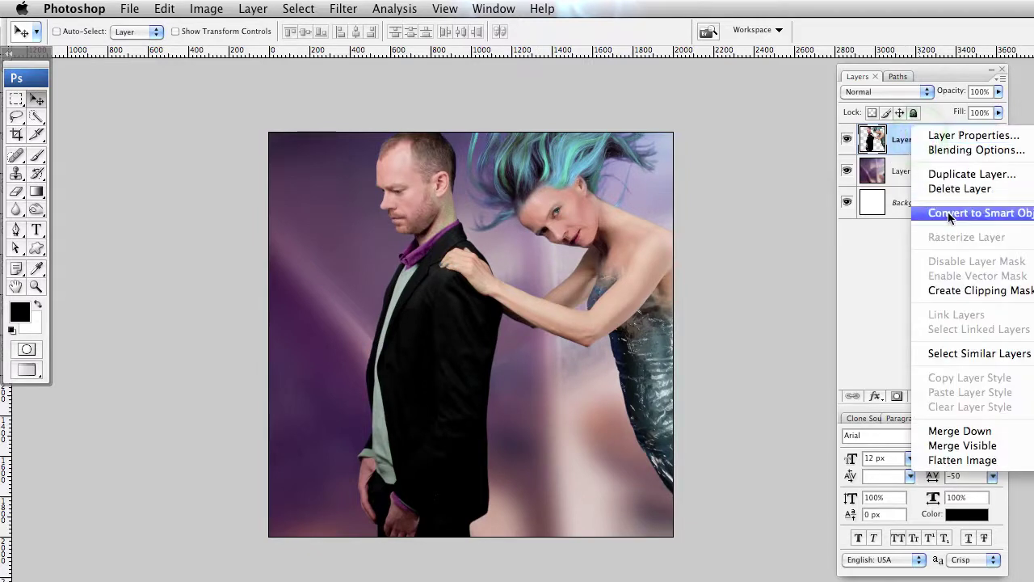
pyautogui.click(947, 74)
pyautogui.moveTo(942, 78); pyautogui.dragTo(850, 73)
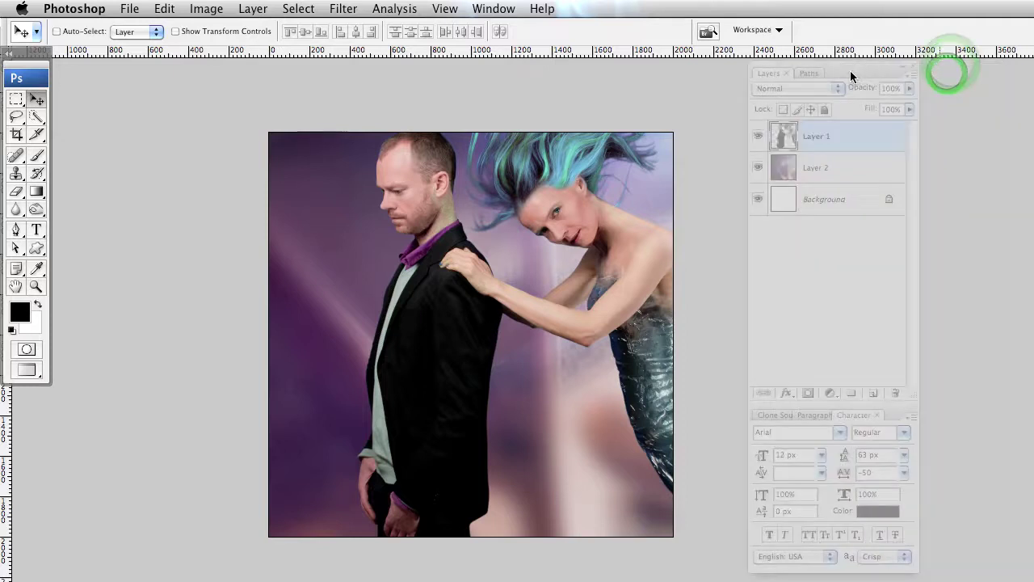
pyautogui.rightClick(865, 132)
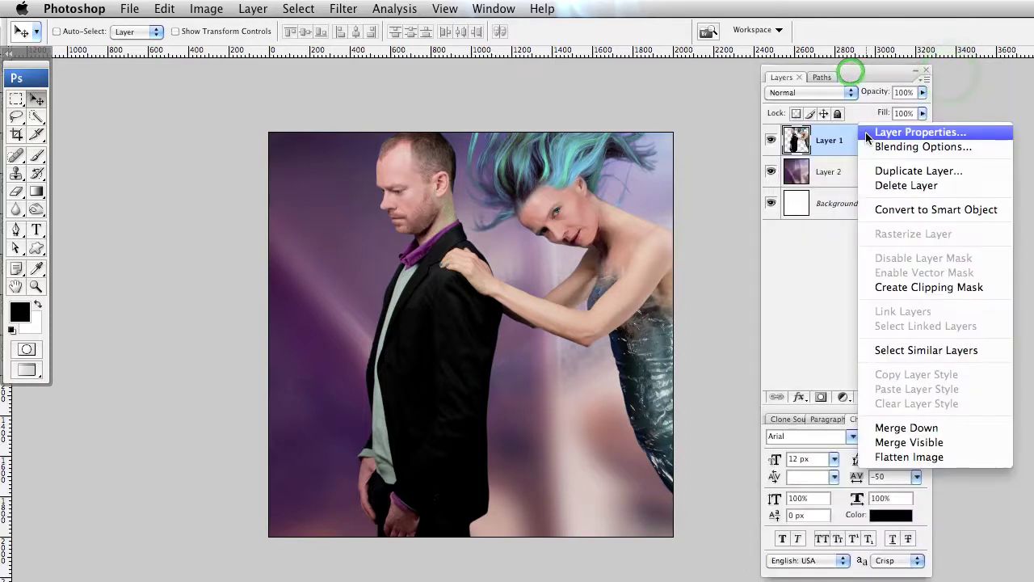
pyautogui.click(892, 211)
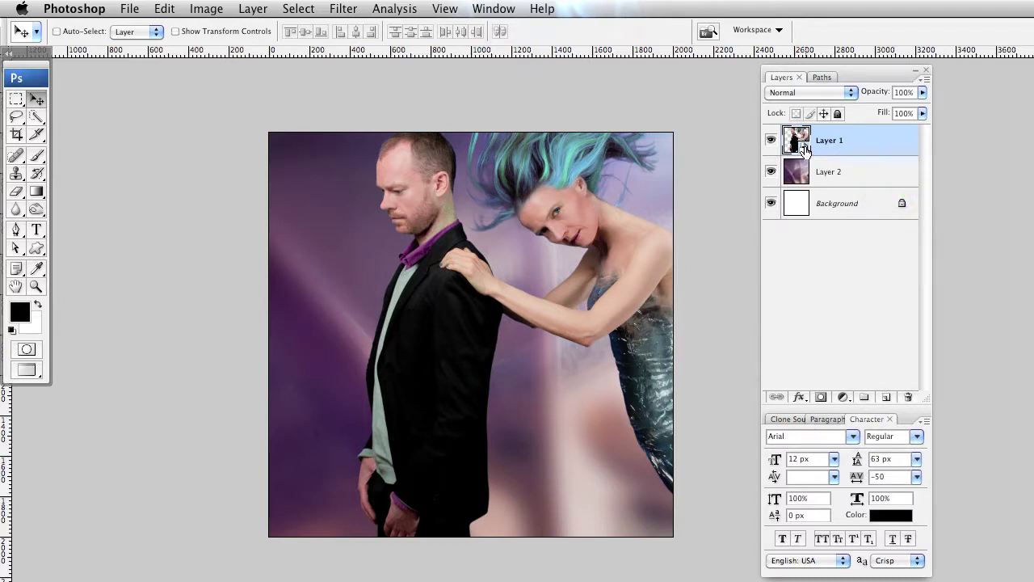
# - Move the smart object lower on the canvas, and try the Brush tool on it
pyautogui.moveTo(627, 238); pyautogui.dragTo(638, 256)
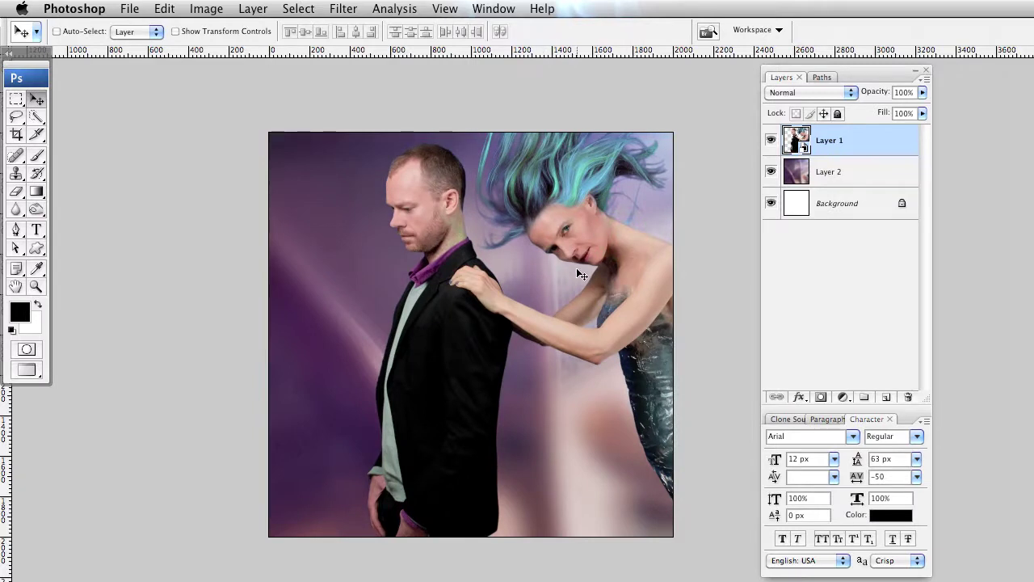
pyautogui.click(36, 157)
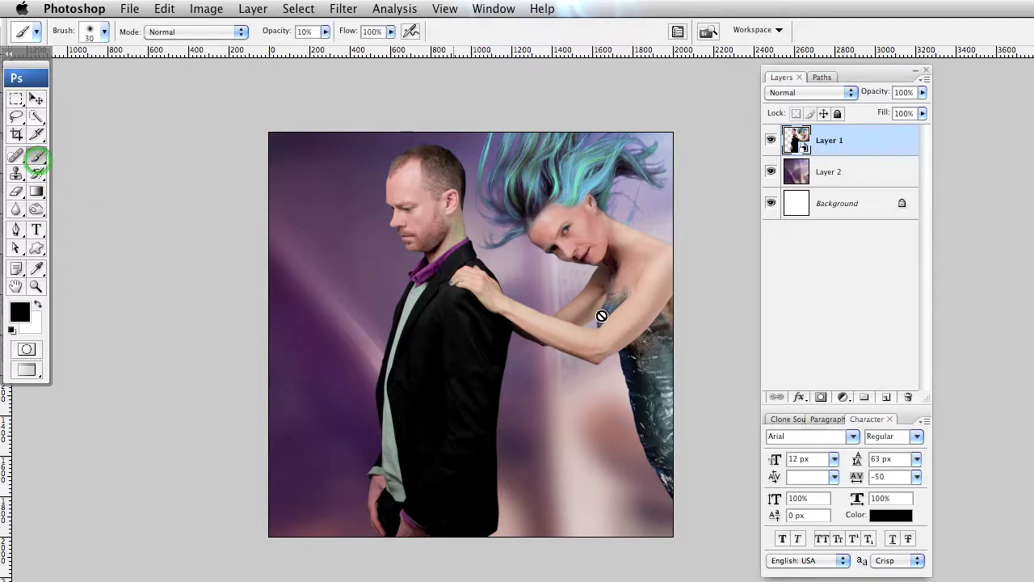
pyautogui.scroll(-1, 565, 247)
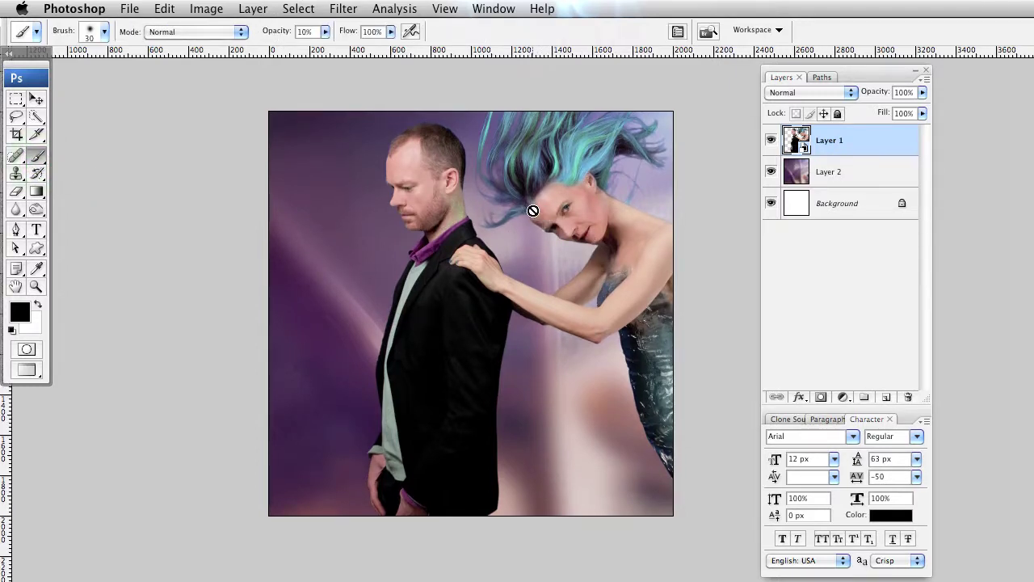
pyautogui.click(36, 98)
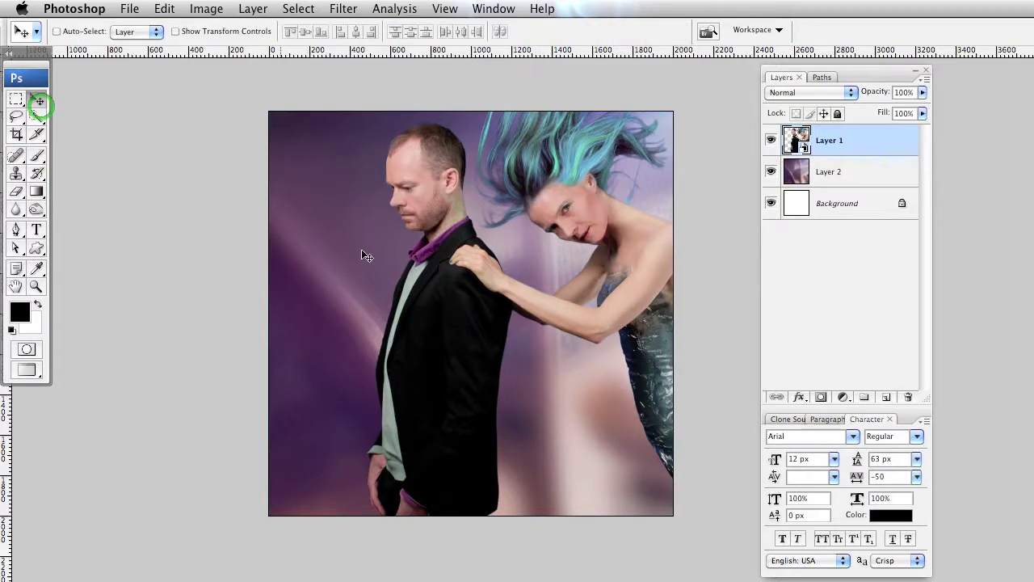
pyautogui.moveTo(582, 258); pyautogui.dragTo(581, 271)
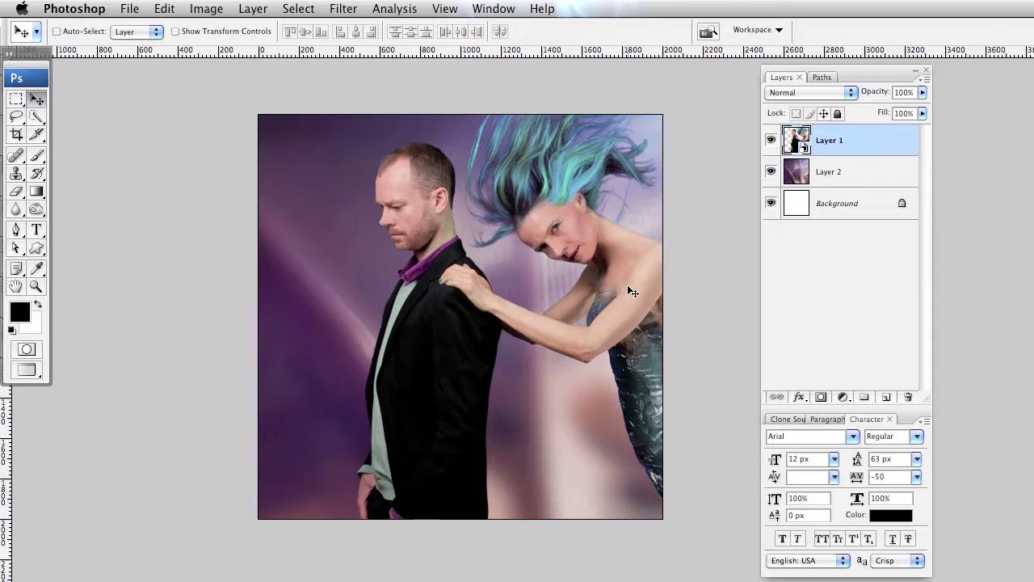
# - Scale the smart object down to 30.7% with Free Transform, placing it near the lower right of the canvas
pyautogui.press('super+t')
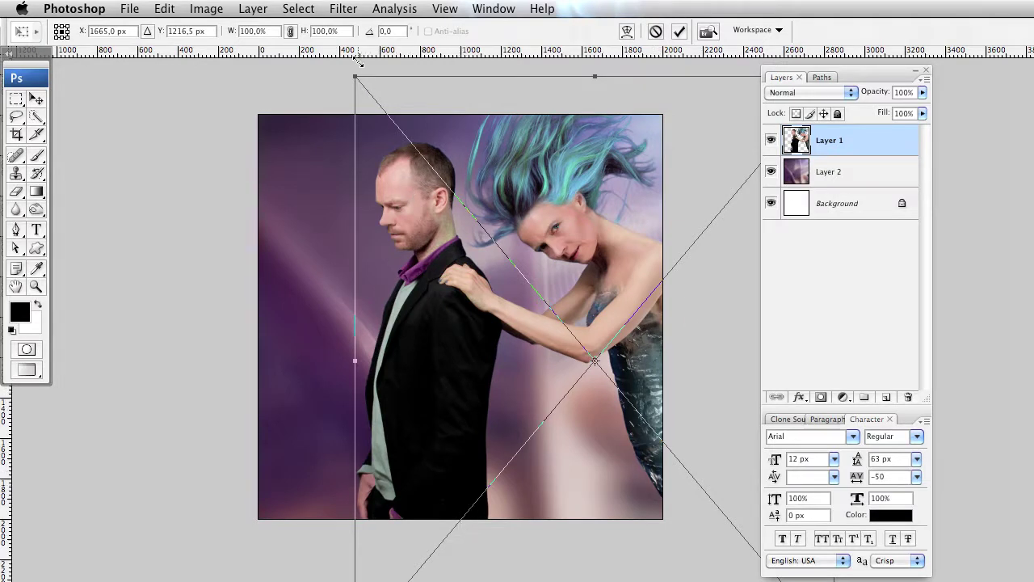
pyautogui.moveTo(355, 76); pyautogui.dragTo(503, 302)
pyautogui.moveTo(419, 231); pyautogui.dragTo(512, 323)
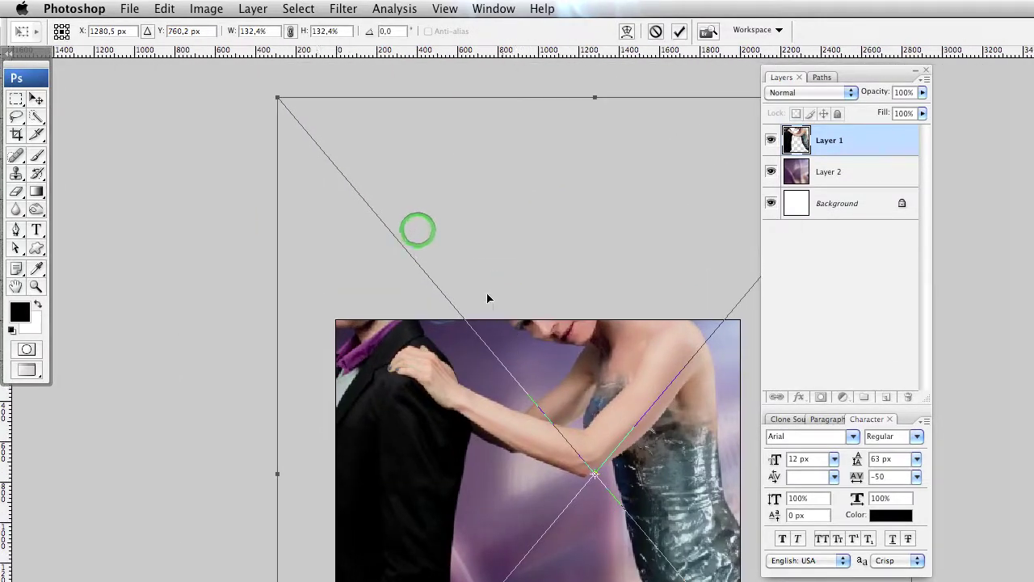
pyautogui.moveTo(277, 97); pyautogui.dragTo(515, 367)
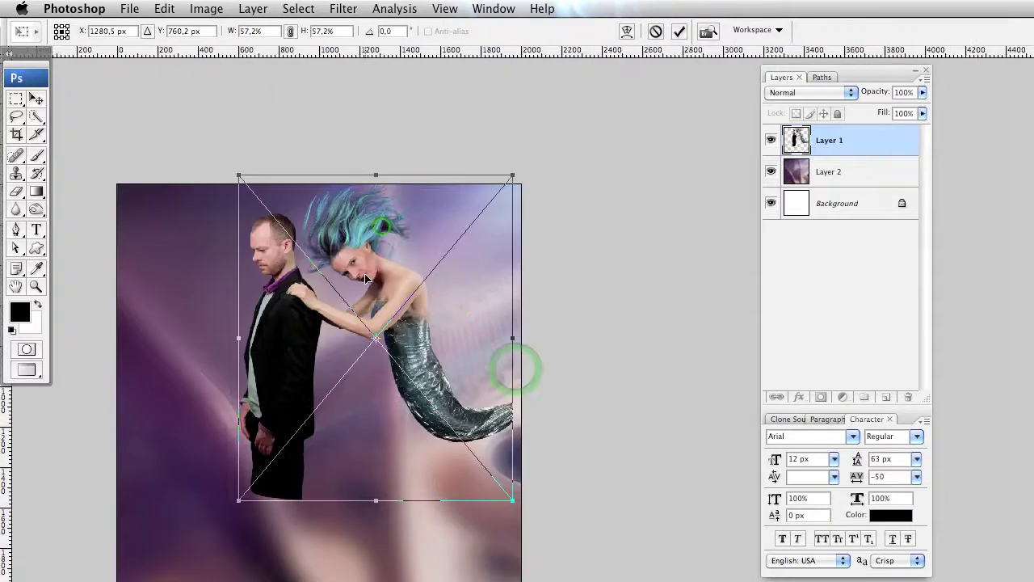
pyautogui.moveTo(383, 230); pyautogui.dragTo(440, 278)
pyautogui.moveTo(420, 324); pyautogui.dragTo(488, 302)
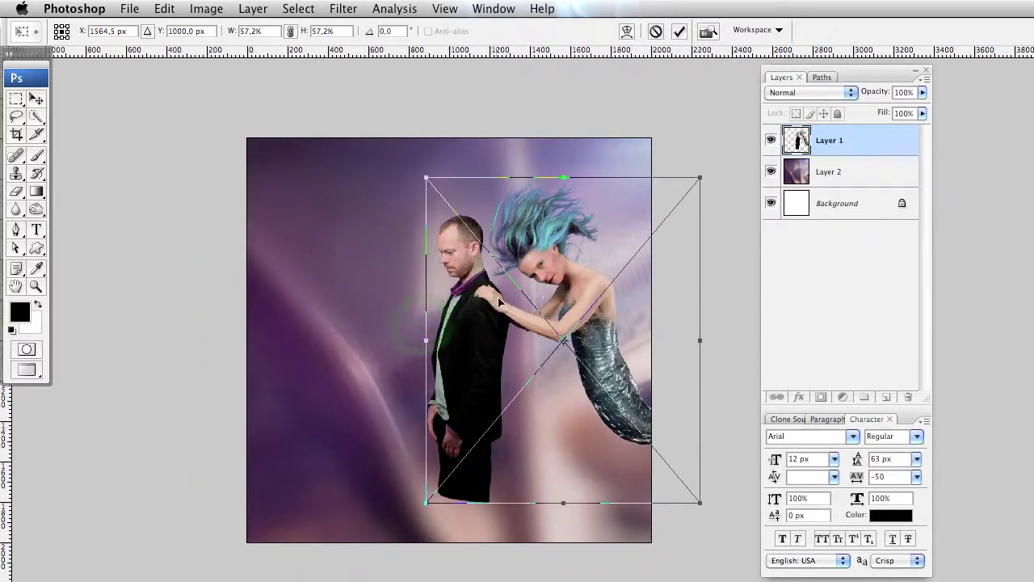
pyautogui.moveTo(429, 181); pyautogui.dragTo(484, 254)
pyautogui.moveTo(564, 302); pyautogui.dragTo(573, 309)
pyautogui.moveTo(486, 269); pyautogui.dragTo(518, 295)
pyautogui.moveTo(568, 318); pyautogui.dragTo(573, 327)
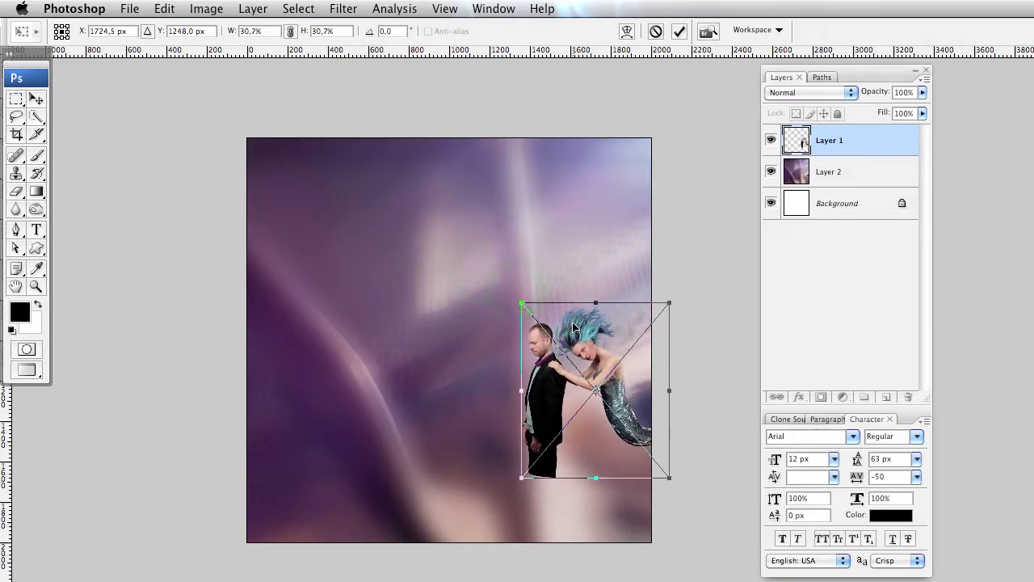
pyautogui.press('Return')
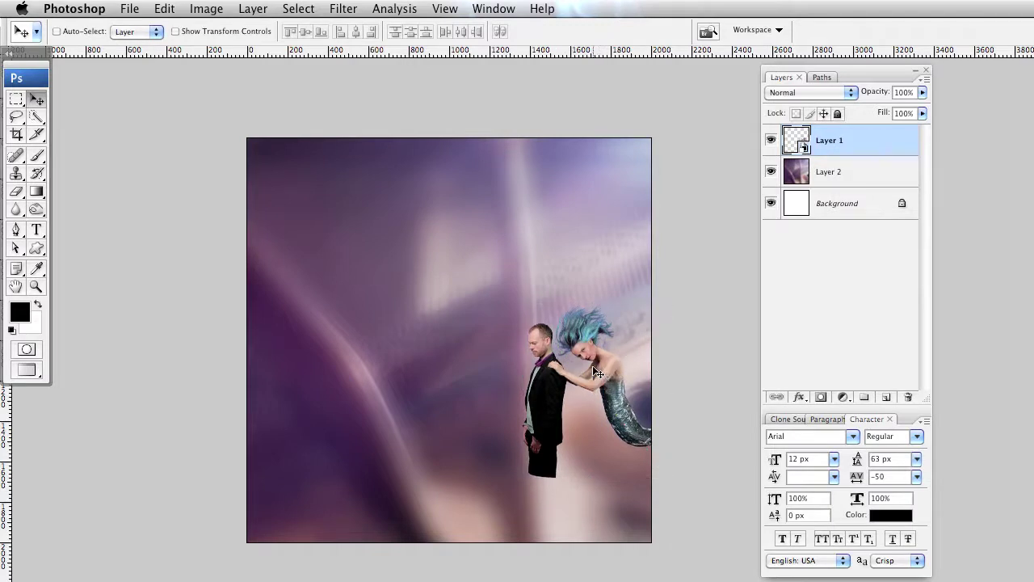
# - Scale the smart object back up to 104.2% with Free Transform
pyautogui.press('super+t')
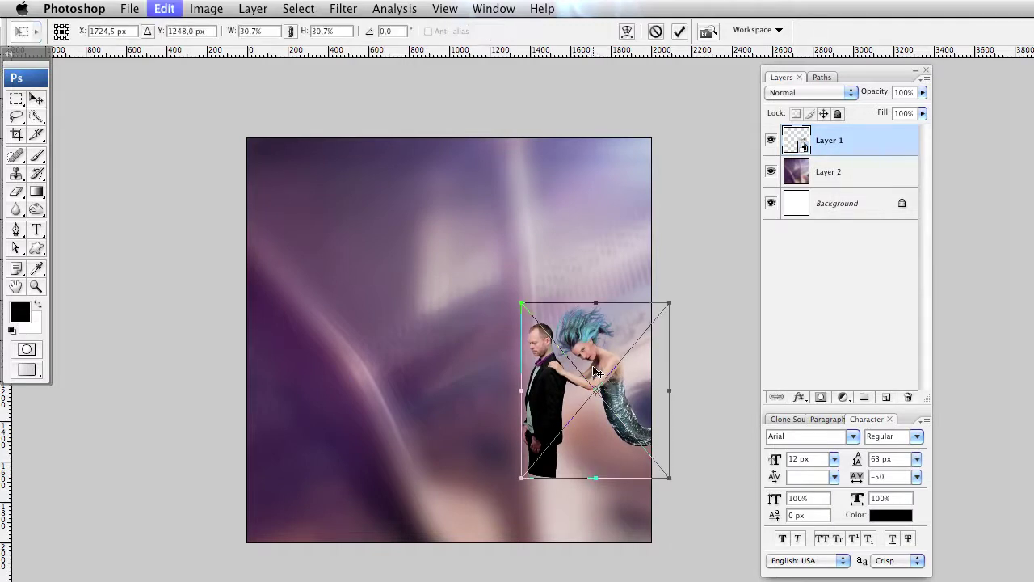
pyautogui.moveTo(523, 302); pyautogui.dragTo(420, 318)
pyautogui.moveTo(551, 458); pyautogui.dragTo(463, 413)
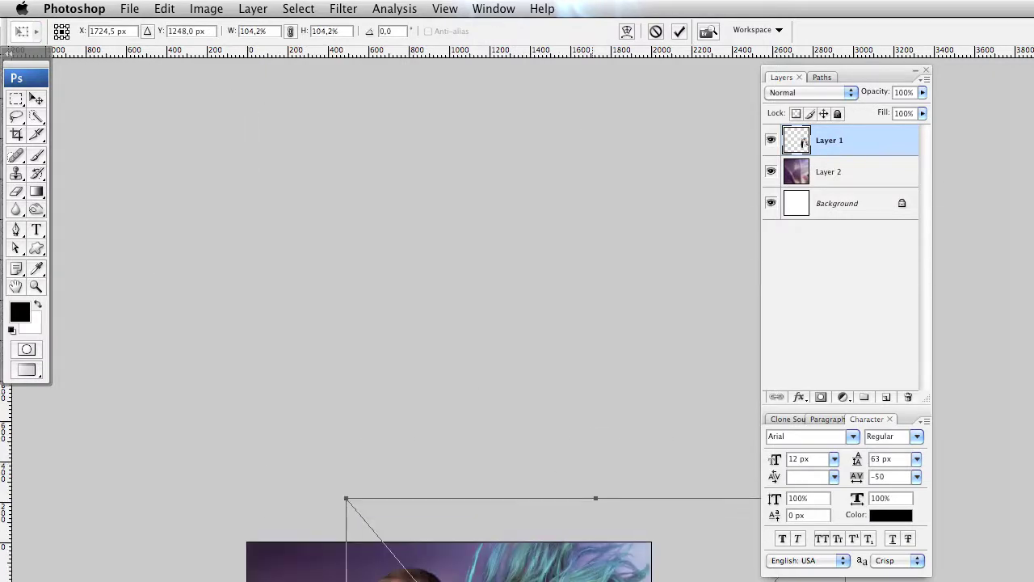
pyautogui.press('Return')
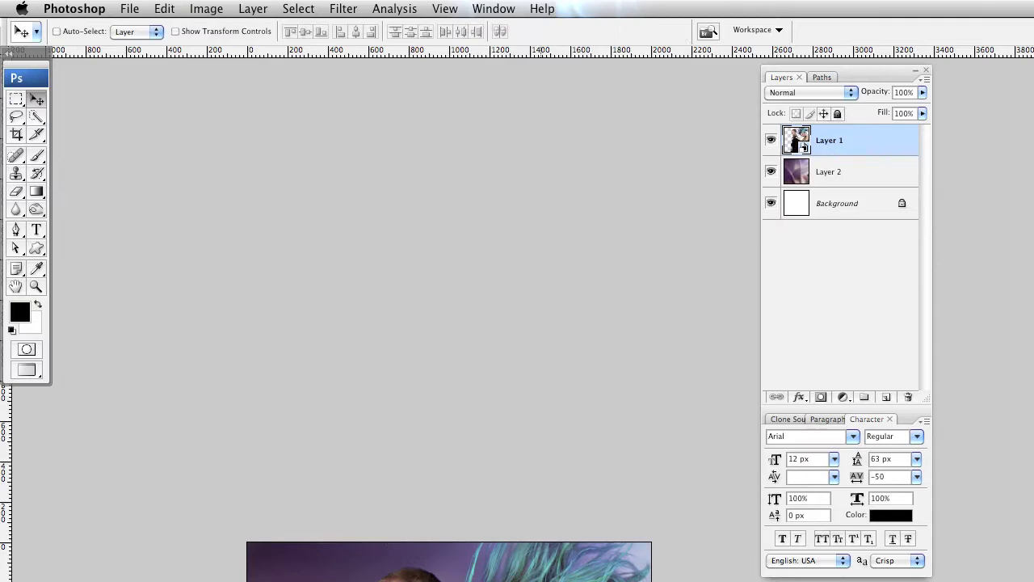
# - Move the smart object up and left so the couple fills the canvas, with the woman fully inside its right edge
pyautogui.moveTo(542, 581); pyautogui.dragTo(589, 437)
pyautogui.moveTo(635, 482); pyautogui.dragTo(595, 477)
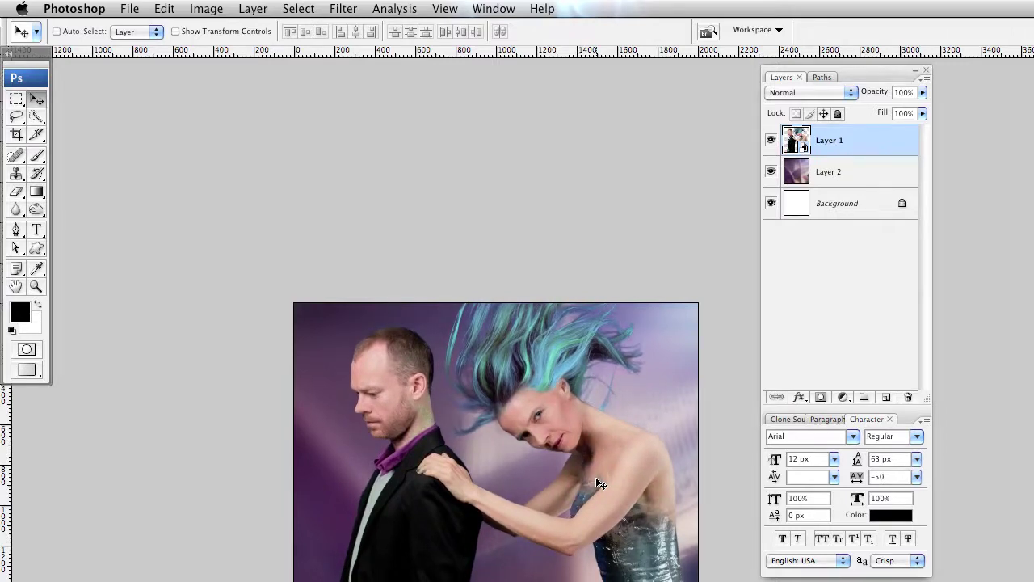
pyautogui.moveTo(595, 477); pyautogui.dragTo(537, 316)
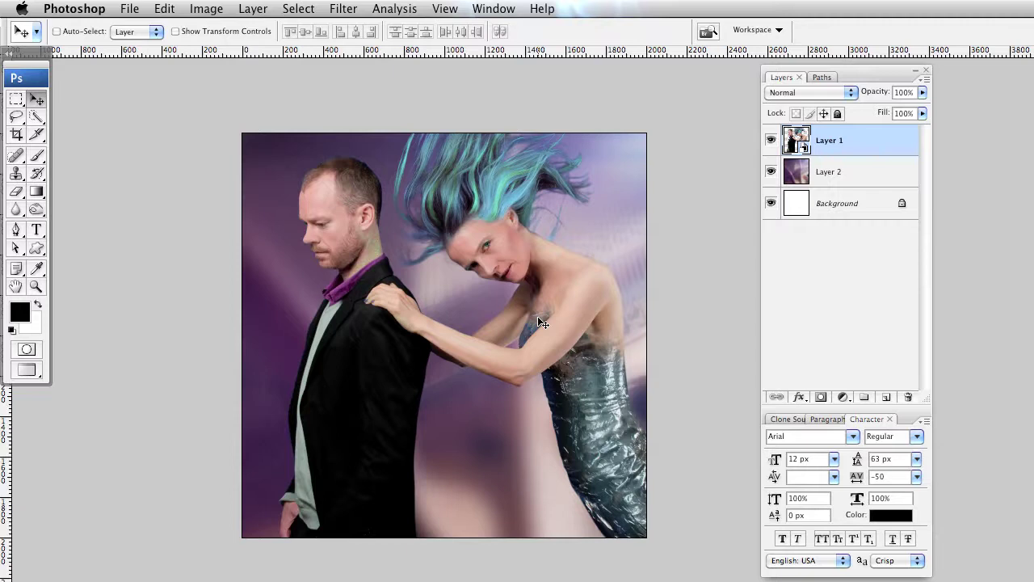
pyautogui.moveTo(556, 334); pyautogui.dragTo(558, 325)
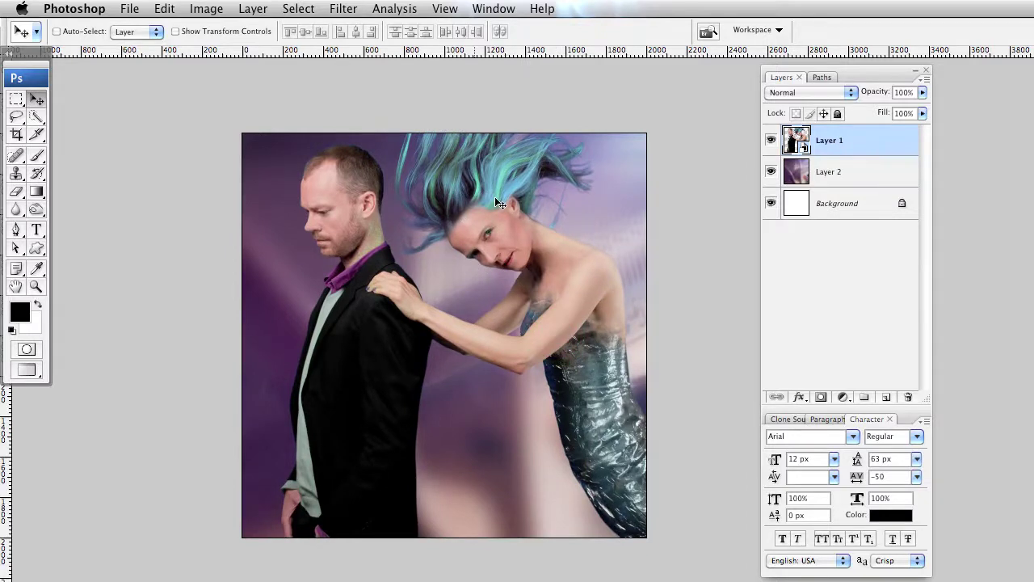
pyautogui.hscroll(1, 497, 196)
pyautogui.hscroll(1, 467, 217)
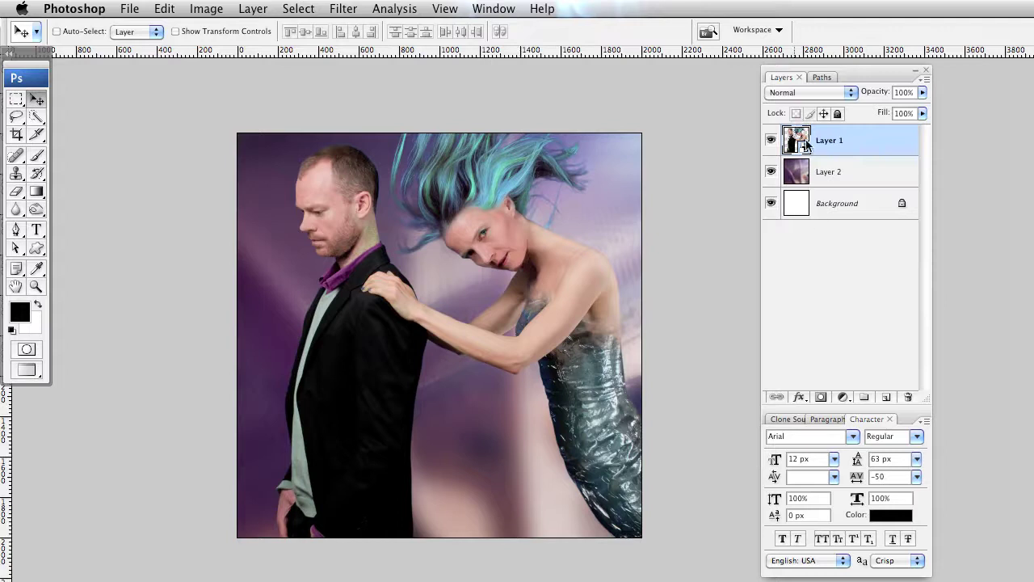
# - Add a new layer above the smart object in Soft Light mode, and choose the Brush tool with white as foreground color
pyautogui.click(887, 400)
pyautogui.click(810, 93)
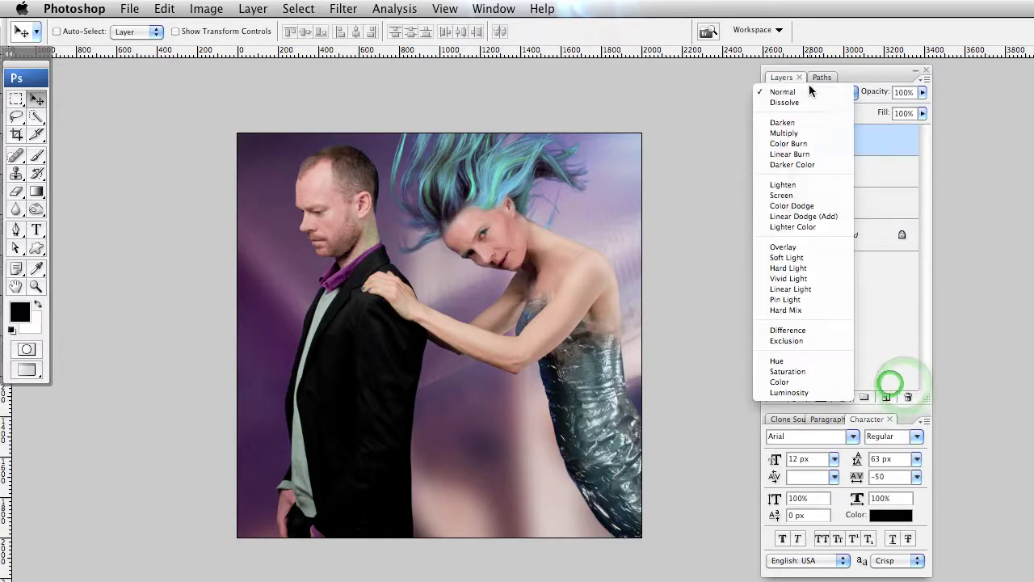
pyautogui.click(812, 257)
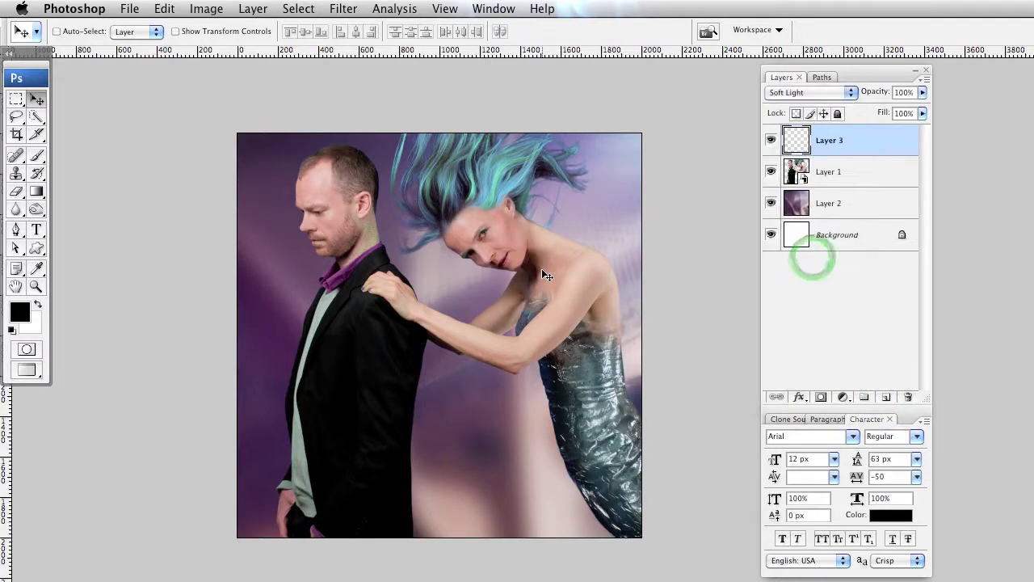
pyautogui.press('x')
pyautogui.press('b')
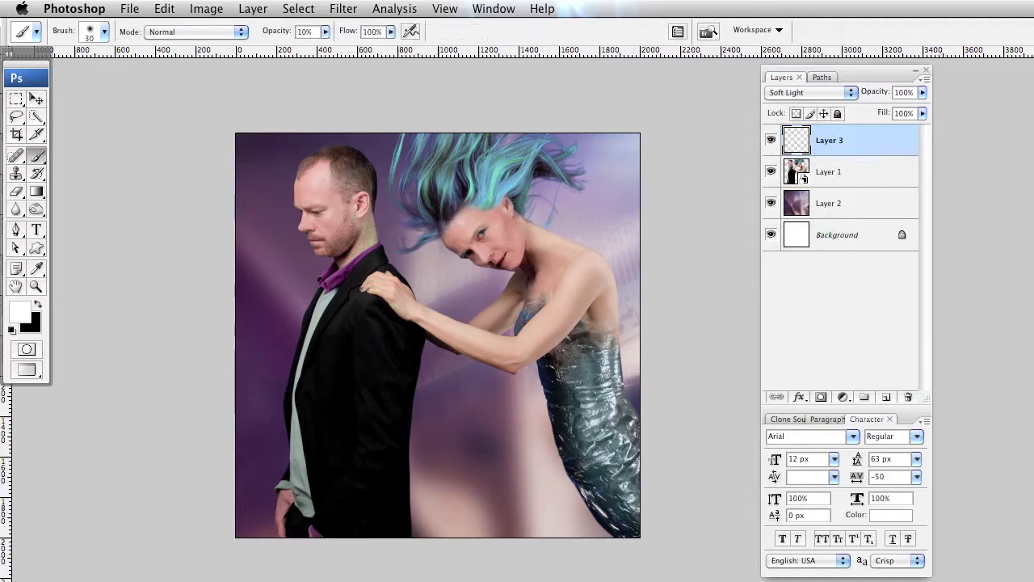
# - Brush white at 100% opacity on the woman's forehead, then delete the Soft Light layer above the smart object
pyautogui.click(444, 203)
pyautogui.press('0')
pyautogui.moveTo(430, 212)
pyautogui.mouseDown()
pyautogui.moveTo(435, 179)
pyautogui.moveTo(440, 202)
pyautogui.moveTo(455, 204)
pyautogui.mouseUp()
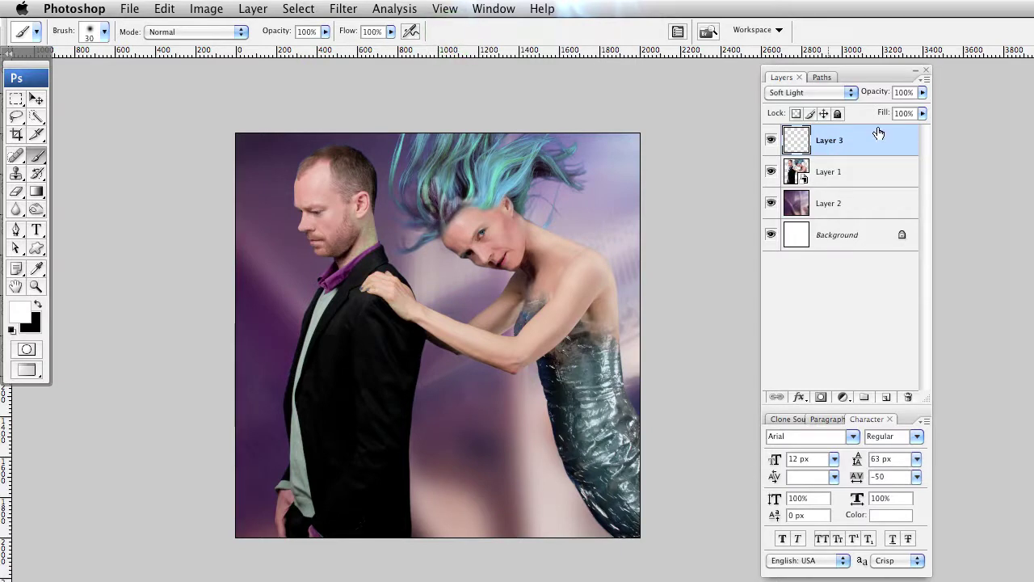
pyautogui.moveTo(875, 138); pyautogui.dragTo(908, 396)
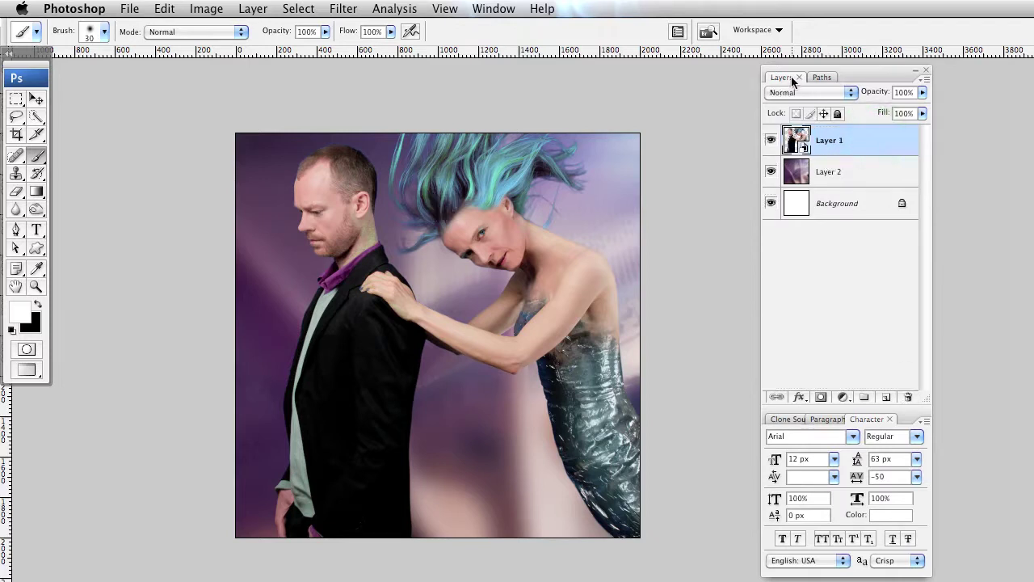
# - Open the contents of the couple's smart object for editing, accepting the notice about saving
pyautogui.doubleClick(804, 150)
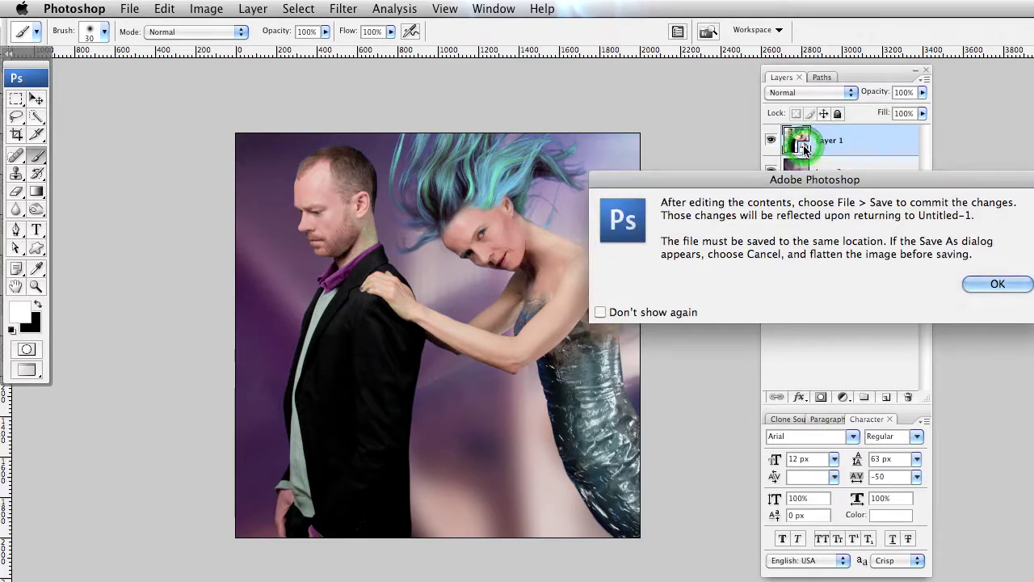
pyautogui.click(995, 284)
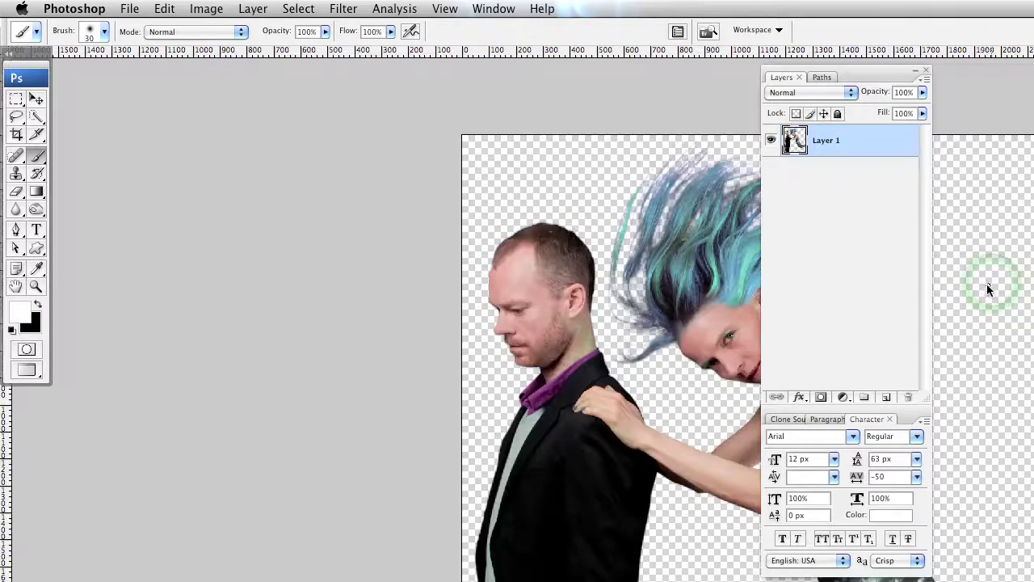
pyautogui.moveTo(653, 323); pyautogui.dragTo(449, 227)
pyautogui.moveTo(513, 239); pyautogui.dragTo(504, 275)
pyautogui.moveTo(440, 230); pyautogui.dragTo(452, 230)
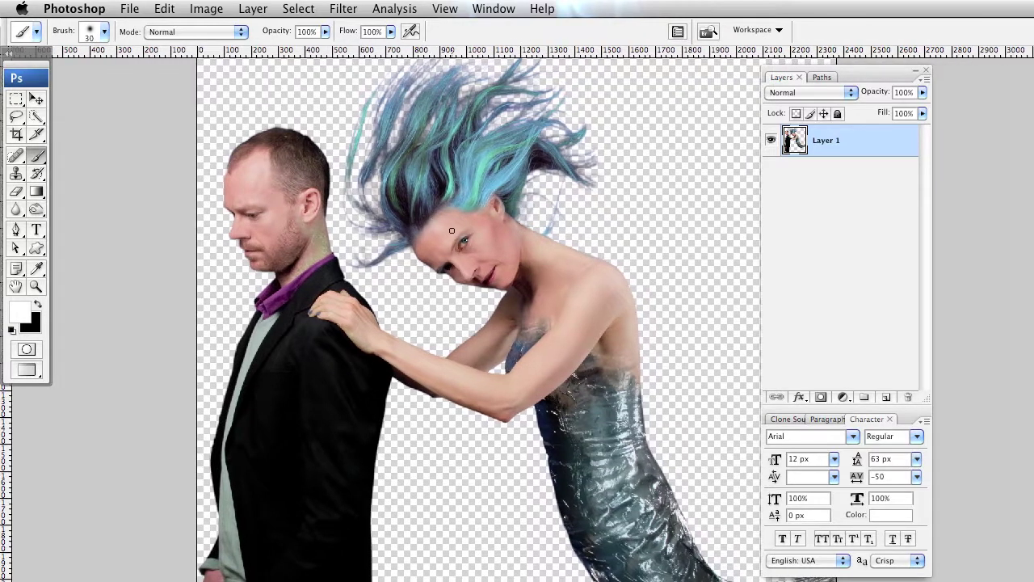
# - Set the foreground color to red and brush a large X across the couple with the 30-pixel brush
pyautogui.click(26, 312)
pyautogui.click(745, 278)
pyautogui.click(949, 251)
pyautogui.press('b')
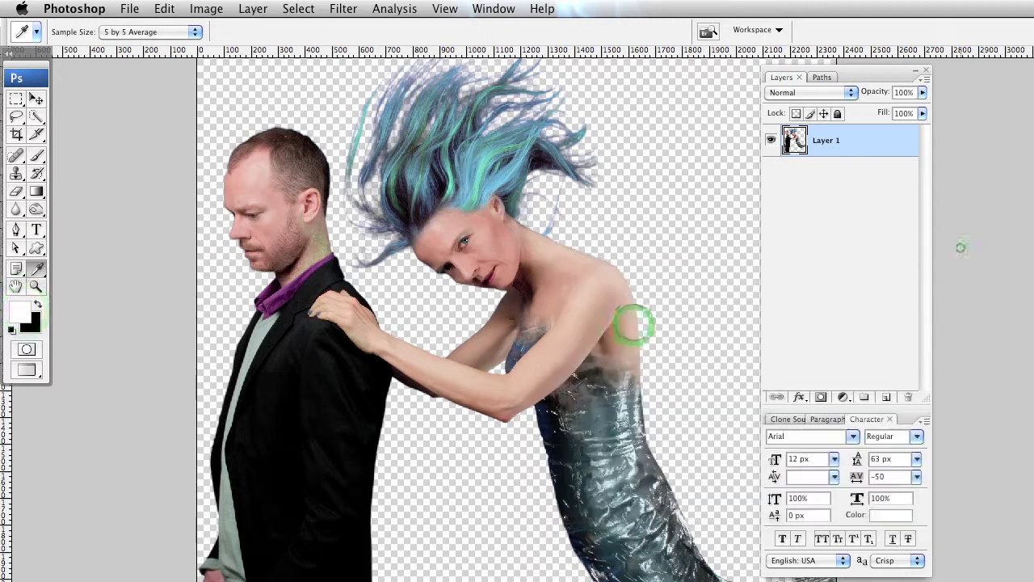
pyautogui.click(759, 550)
pyautogui.keyDown('shift'); pyautogui.click(252, 147); pyautogui.keyUp('shift')
pyautogui.moveTo(611, 167)
pyautogui.mouseDown()
pyautogui.moveTo(483, 281)
pyautogui.moveTo(202, 577)
pyautogui.mouseUp()
pyautogui.scroll(3, 221, 347)
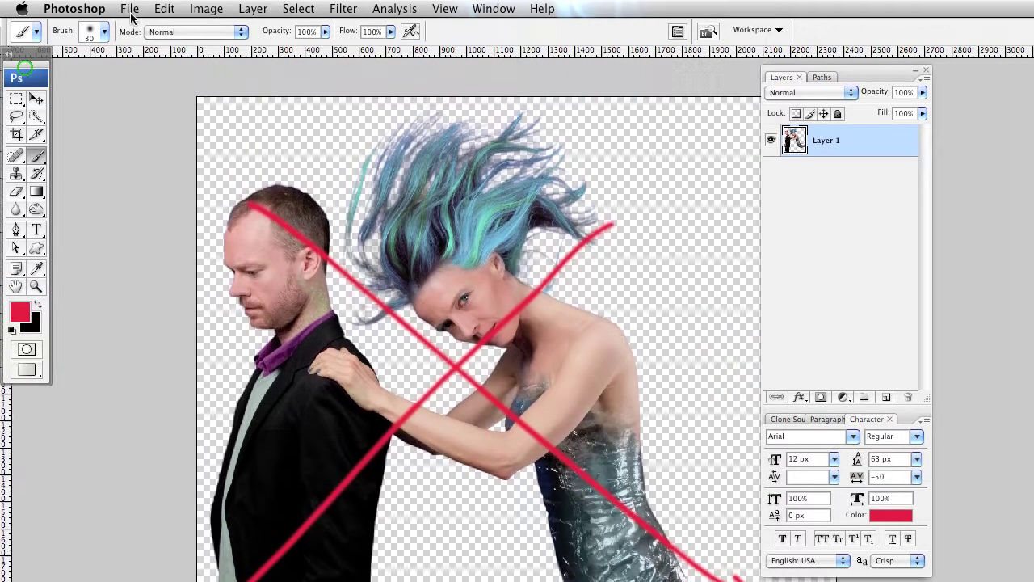
# - Close the smart object's contents document, saving its changes back to the composition
pyautogui.click(130, 10)
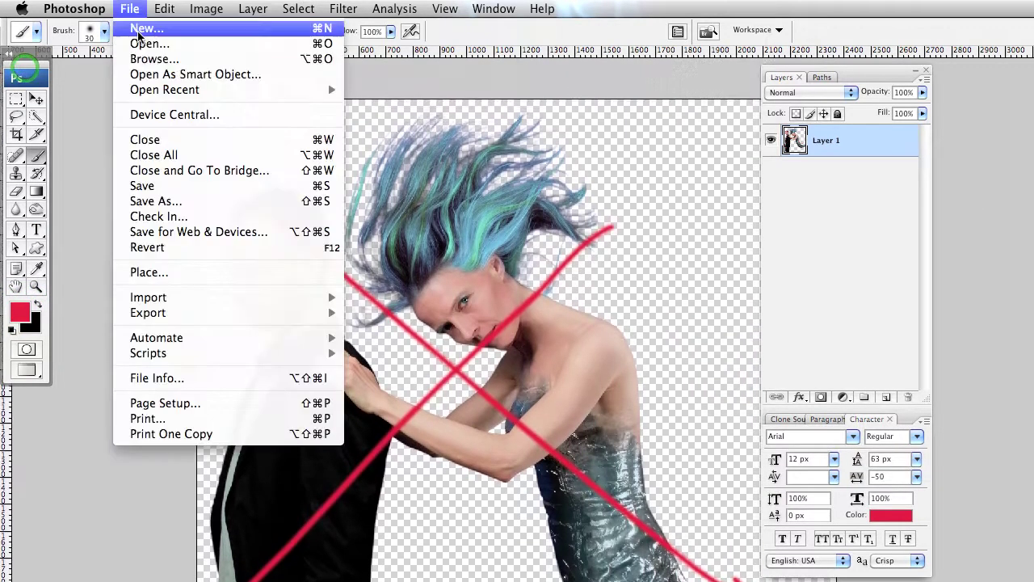
pyautogui.click(202, 143)
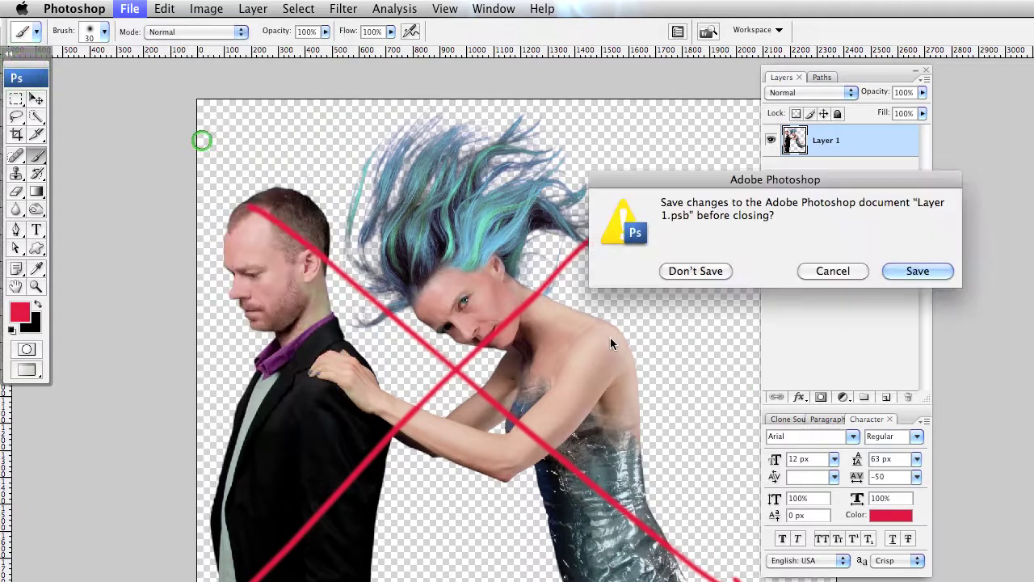
pyautogui.click(919, 271)
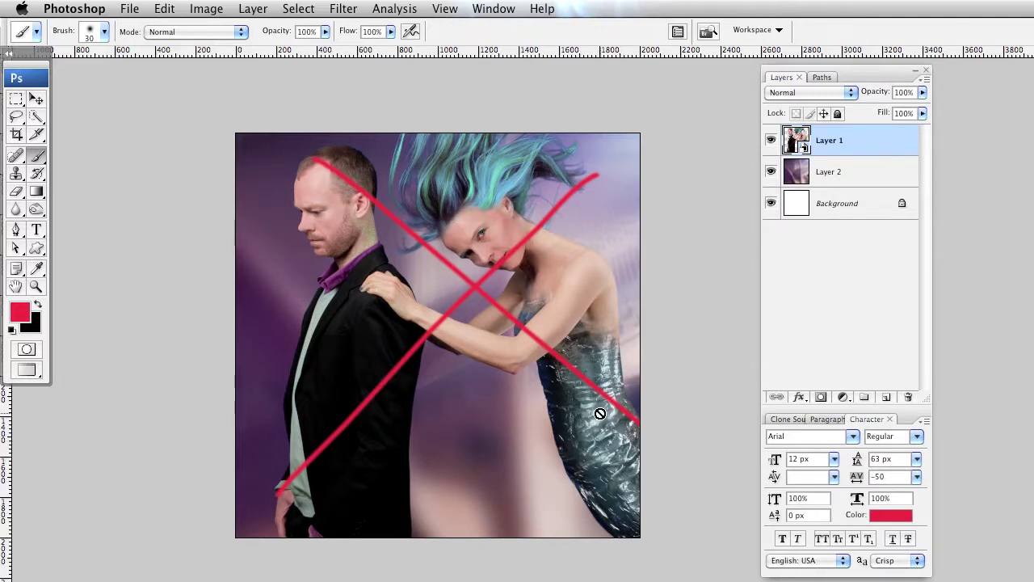
# - Scale the crossed-out smart object down to 72.7% with Free Transform, keeping its proportions
pyautogui.hotkey('ctrl', 't')
pyautogui.moveTo(257, 71); pyautogui.dragTo(427, 416)
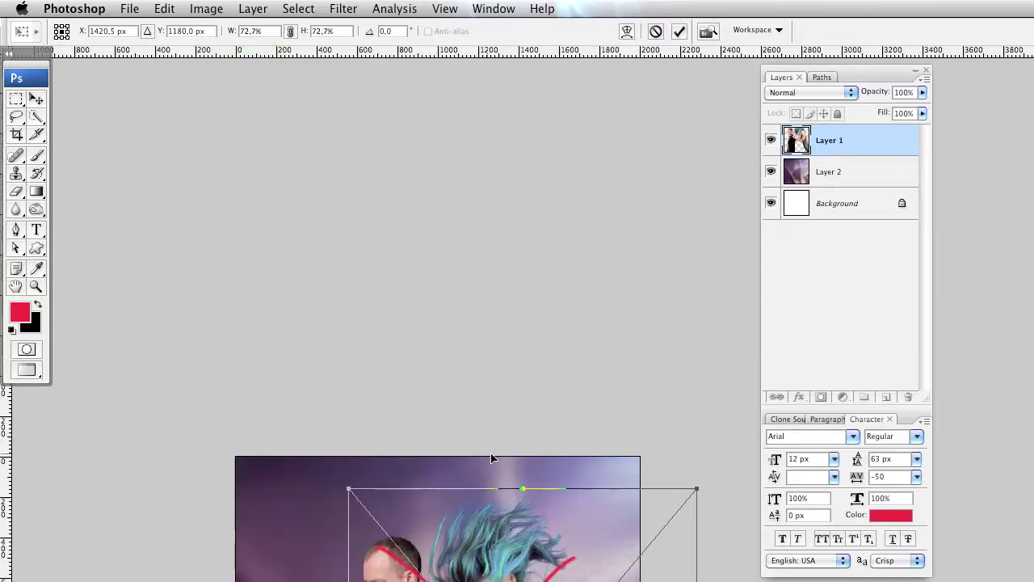
pyautogui.press('b')
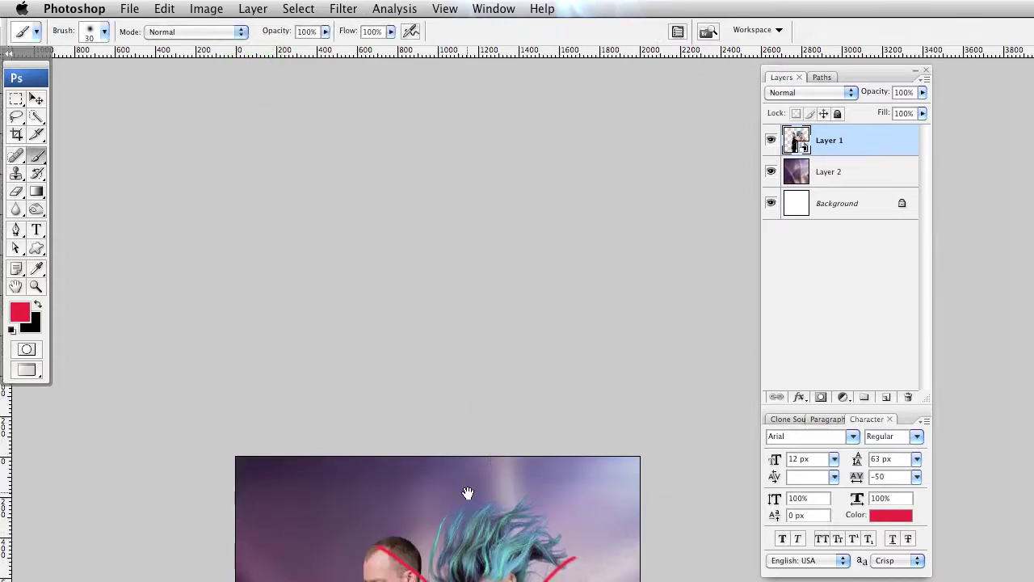
pyautogui.moveTo(471, 523); pyautogui.dragTo(474, 228)
pyautogui.moveTo(489, 360); pyautogui.dragTo(491, 292)
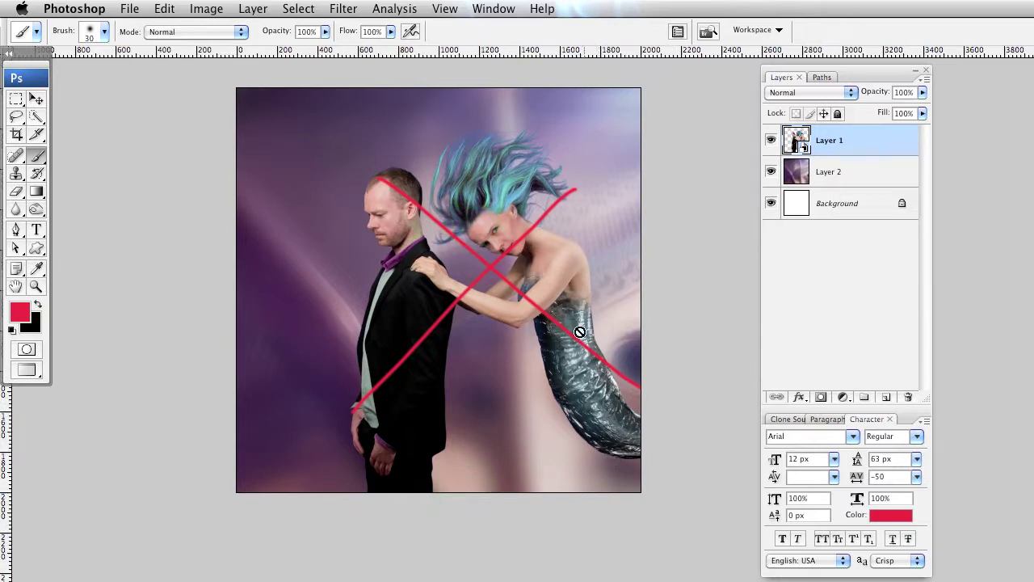
pyautogui.hscroll(3, 621, 267)
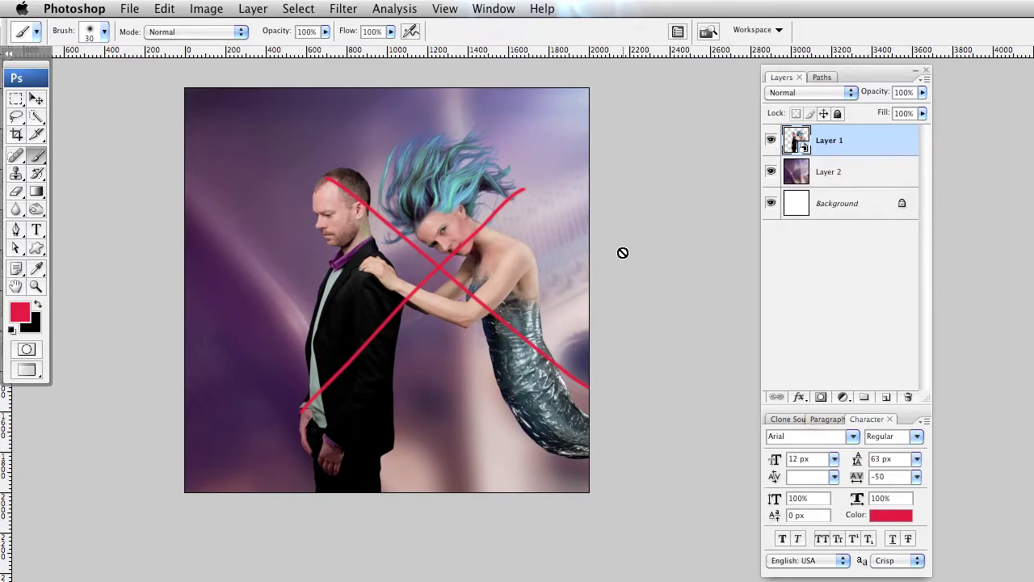
pyautogui.hscroll(-6, 622, 256)
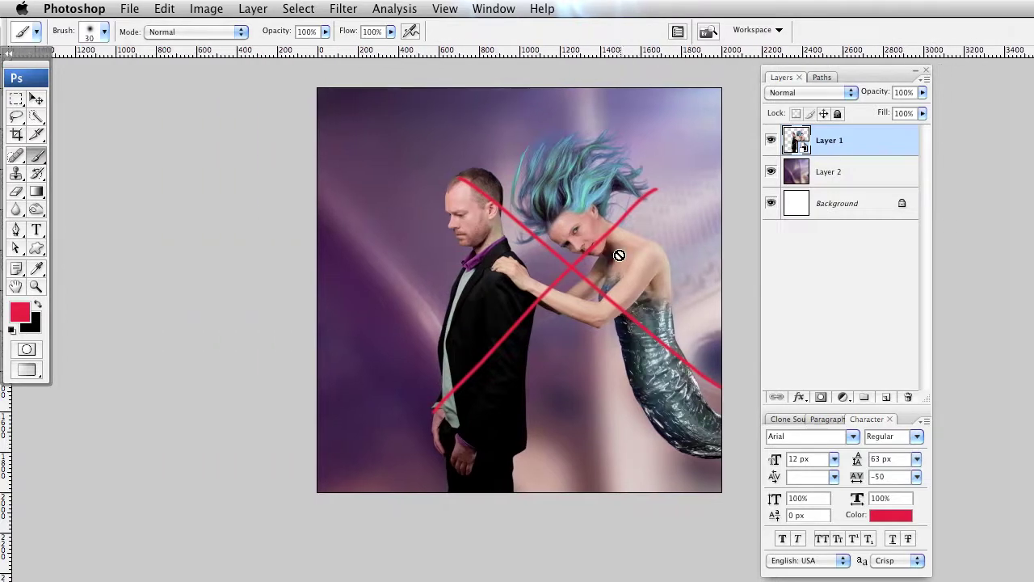